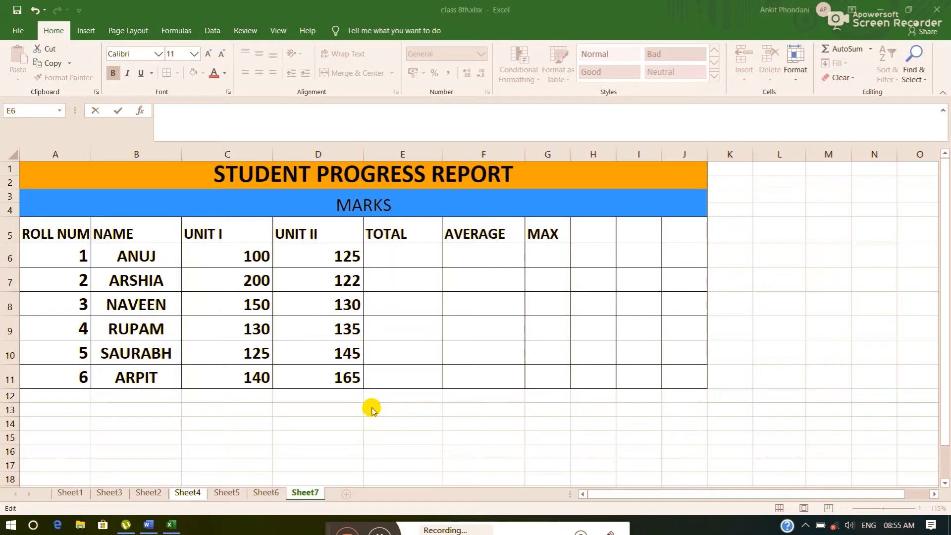
- Total C6:D6 in cell E6 with AutoSum and fill the formula down the TOTAL column through E11
{"action": "double_click", "coordinate": [383, 257]}
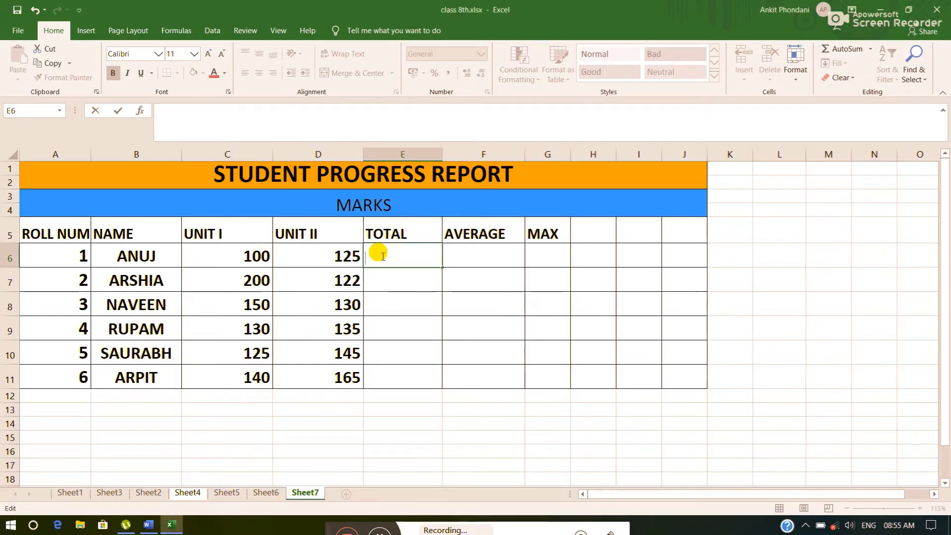
{"action": "left_click", "coordinate": [372, 289]}
{"action": "left_click", "coordinate": [380, 254]}
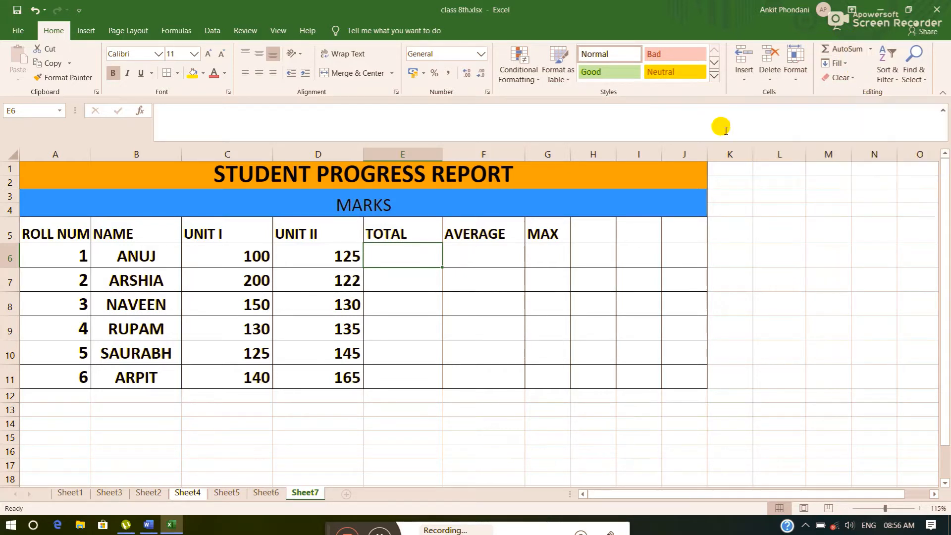
{"action": "left_click", "coordinate": [842, 50]}
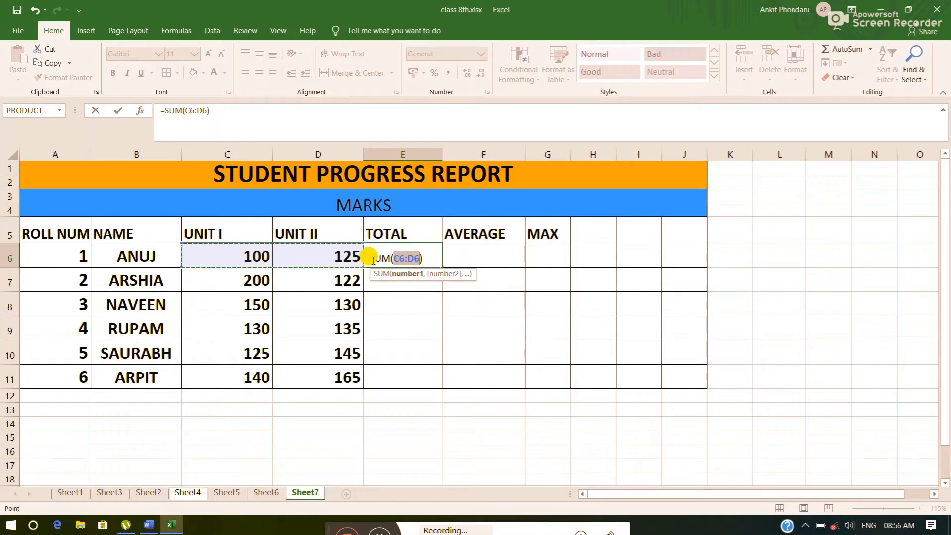
{"action": "left_click_drag", "start_coordinate": [405, 262], "coordinate": [376, 242]}
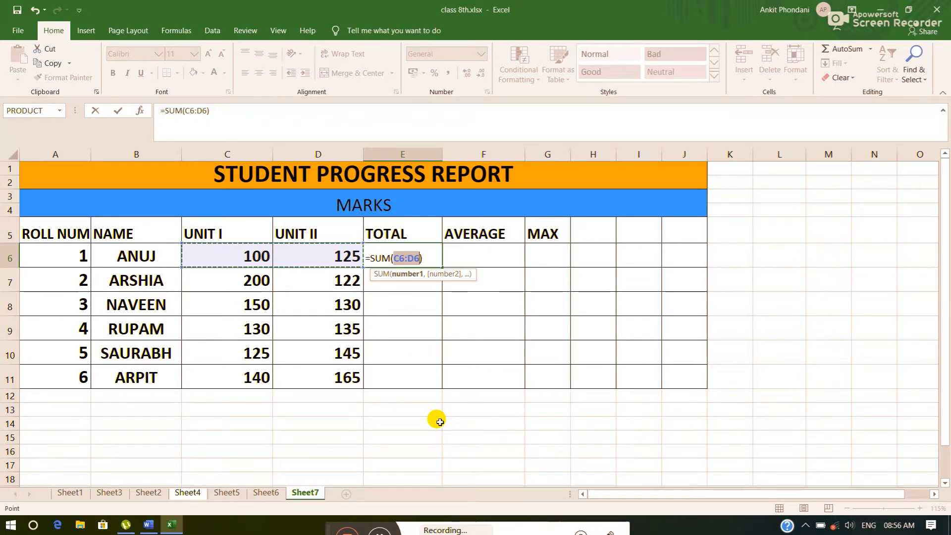
{"action": "key", "text": "Return"}
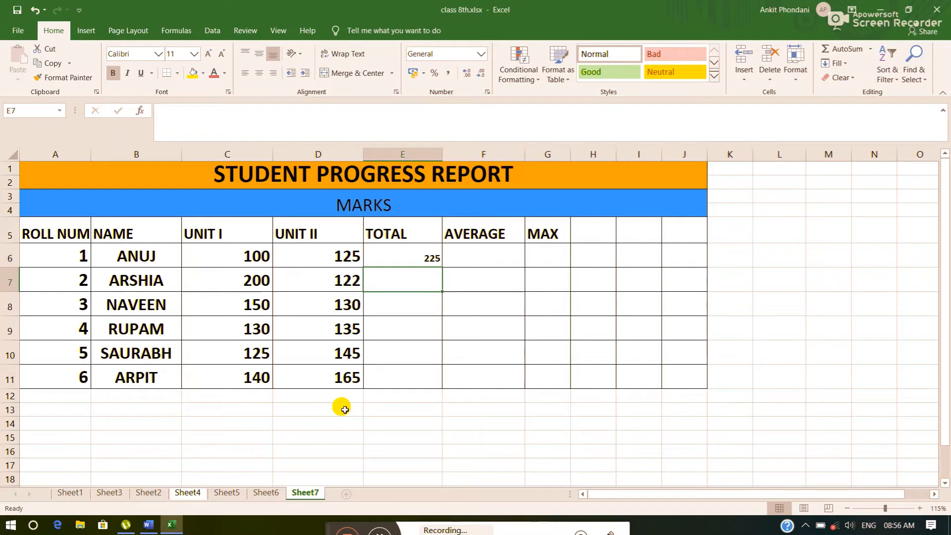
{"action": "left_click", "coordinate": [378, 262]}
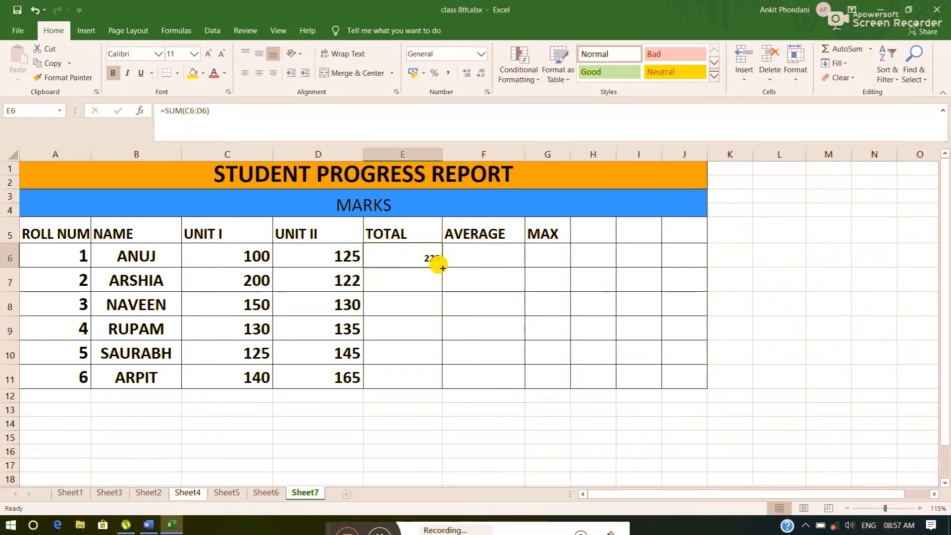
{"action": "left_click_drag", "start_coordinate": [443, 268], "coordinate": [440, 379]}
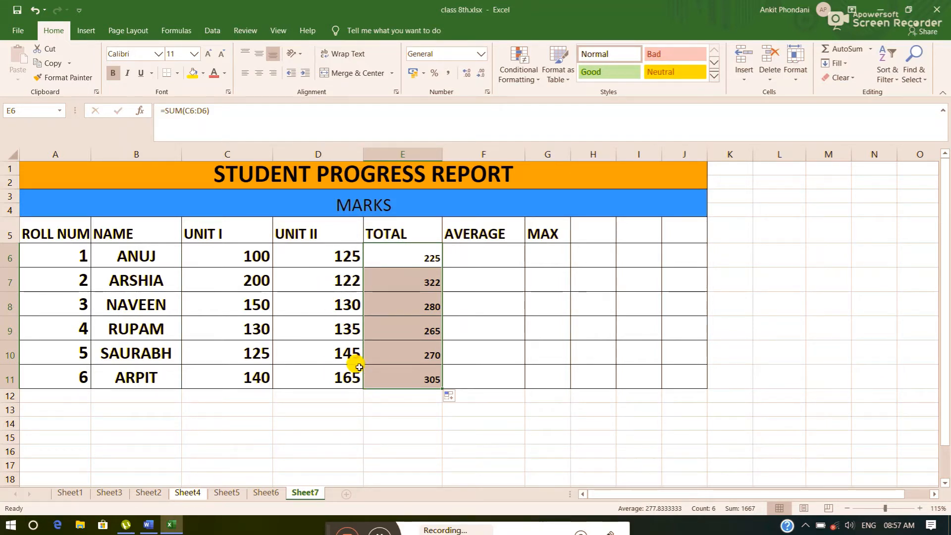
{"action": "left_click", "coordinate": [874, 49]}
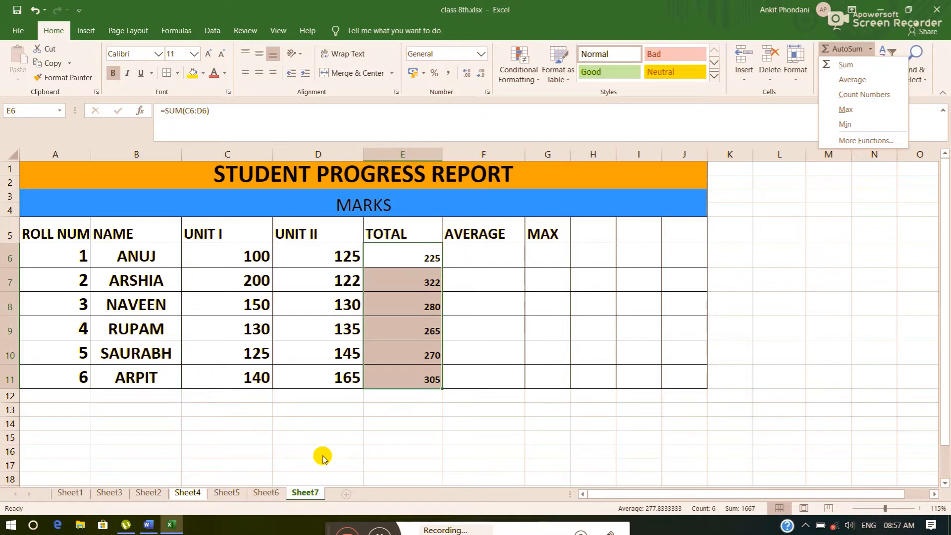
{"action": "left_click", "coordinate": [346, 530]}
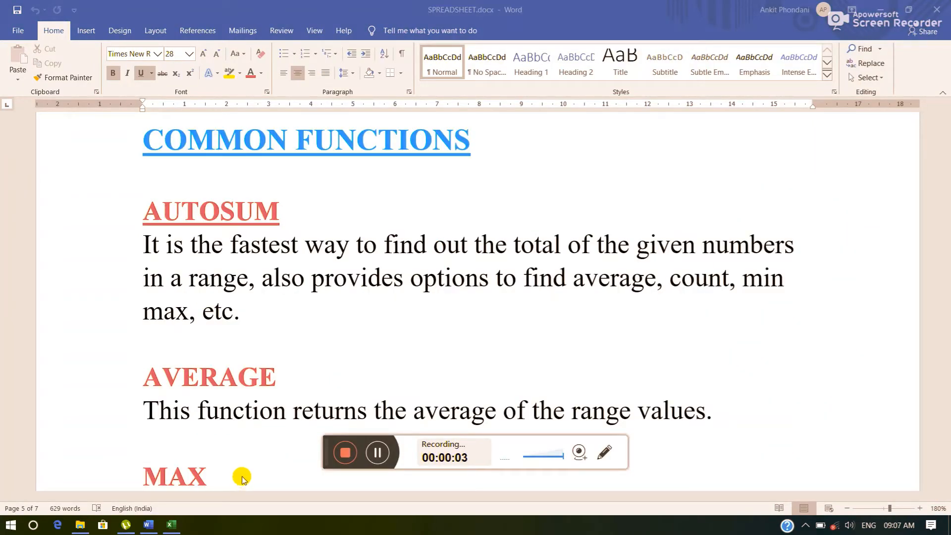
{"action": "left_click_drag", "start_coordinate": [328, 441], "coordinate": [323, 522]}
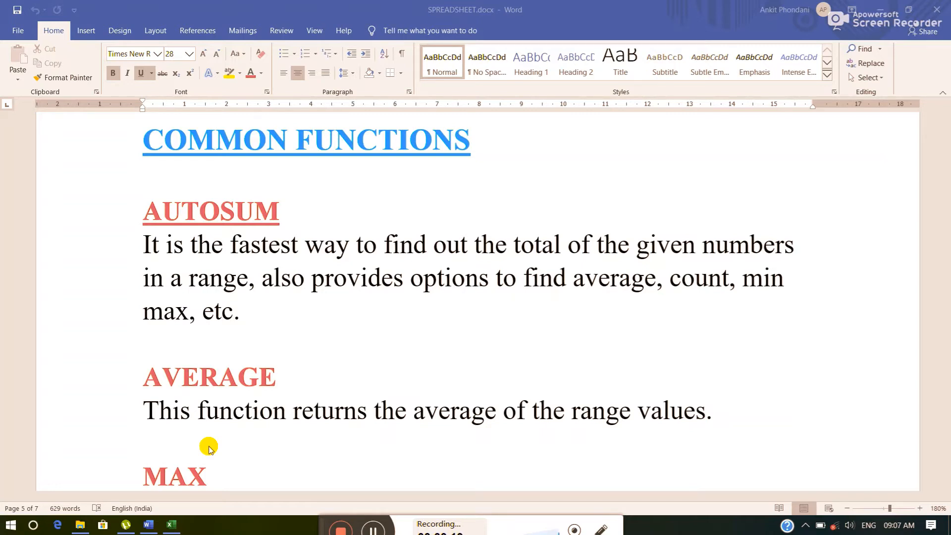
- Switch to the Excel workbook, enter =average(c6:d6) in cell F6 and fill it down the AVERAGE column through F11
{"action": "key", "text": "alt+Tab"}
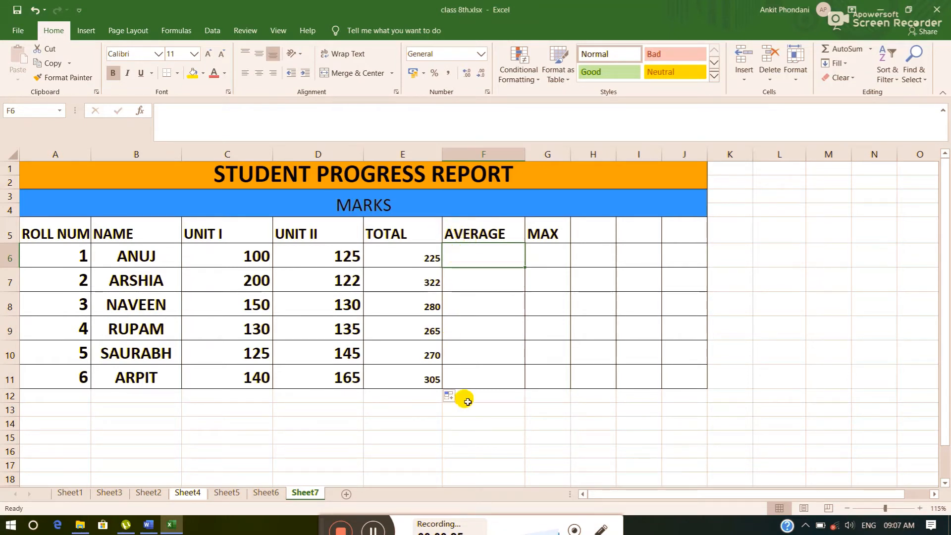
{"action": "double_click", "coordinate": [457, 256]}
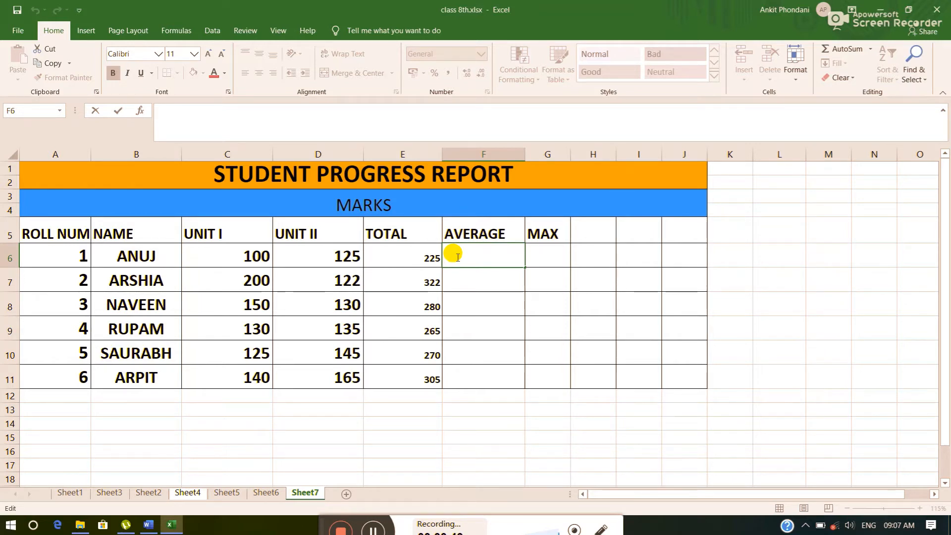
{"action": "type", "text": "="}
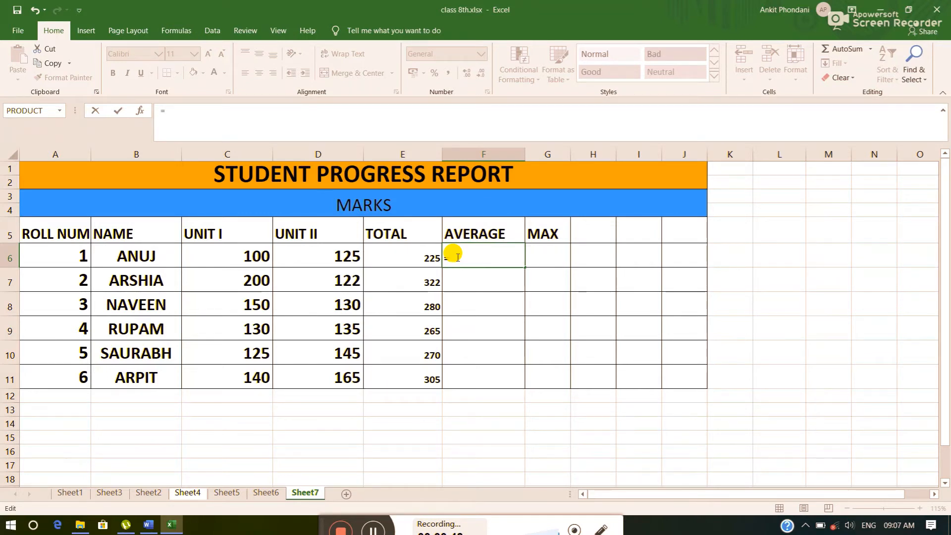
{"action": "type", "text": "ave"}
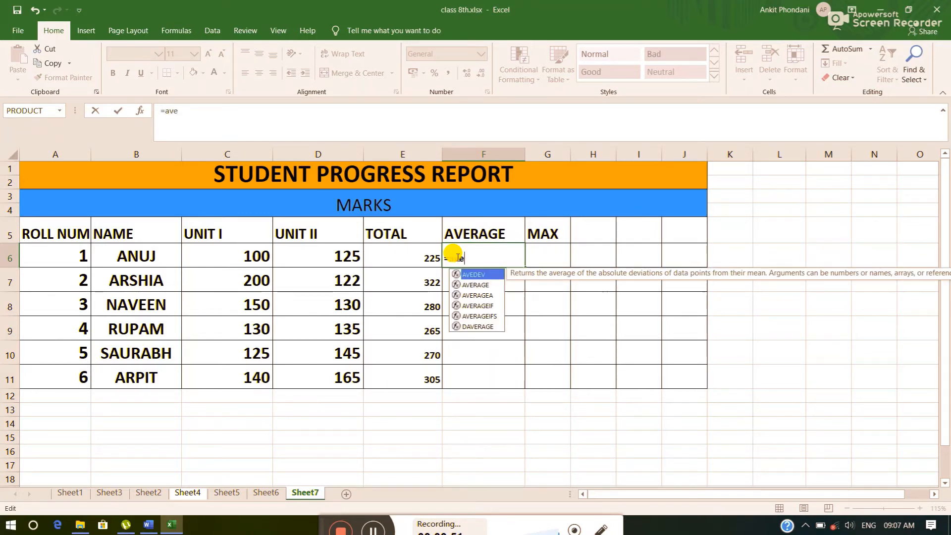
{"action": "type", "text": "rage"}
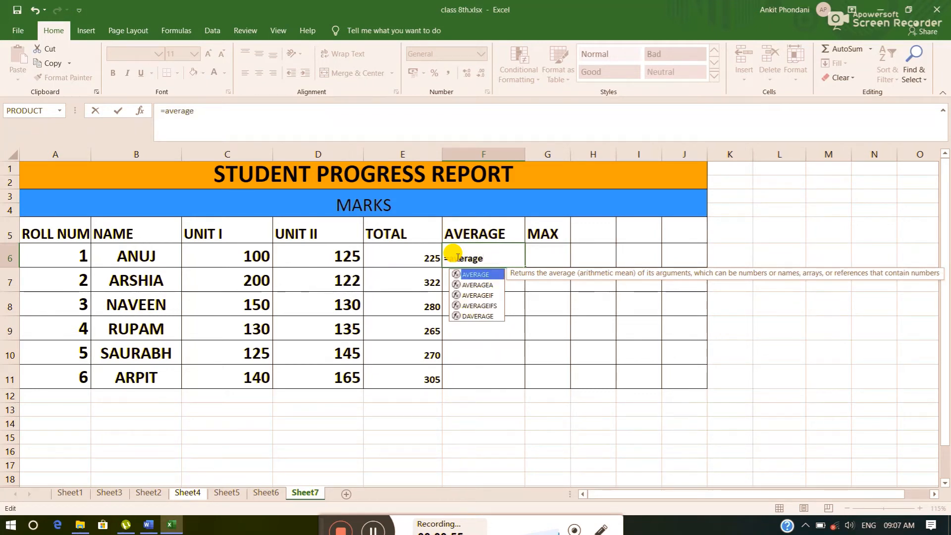
{"action": "type", "text": "("}
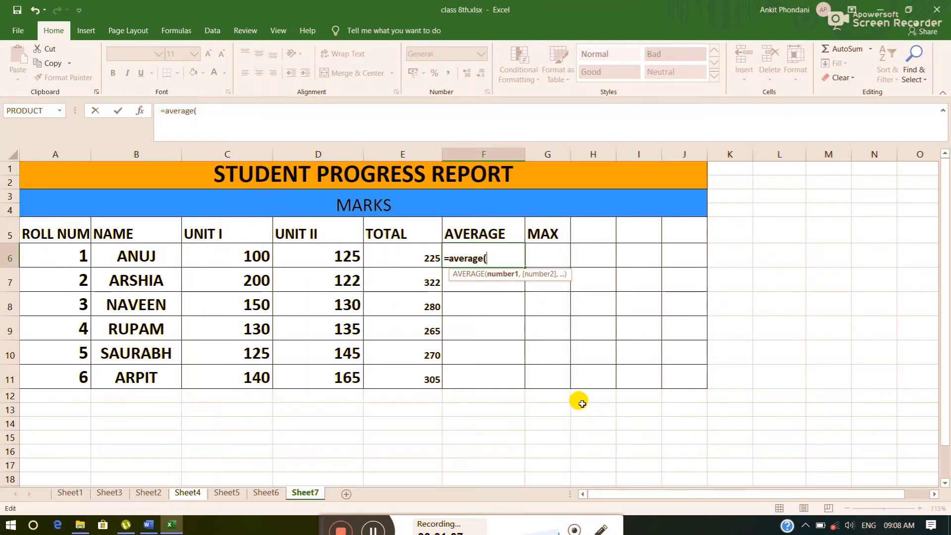
{"action": "type", "text": "c6"}
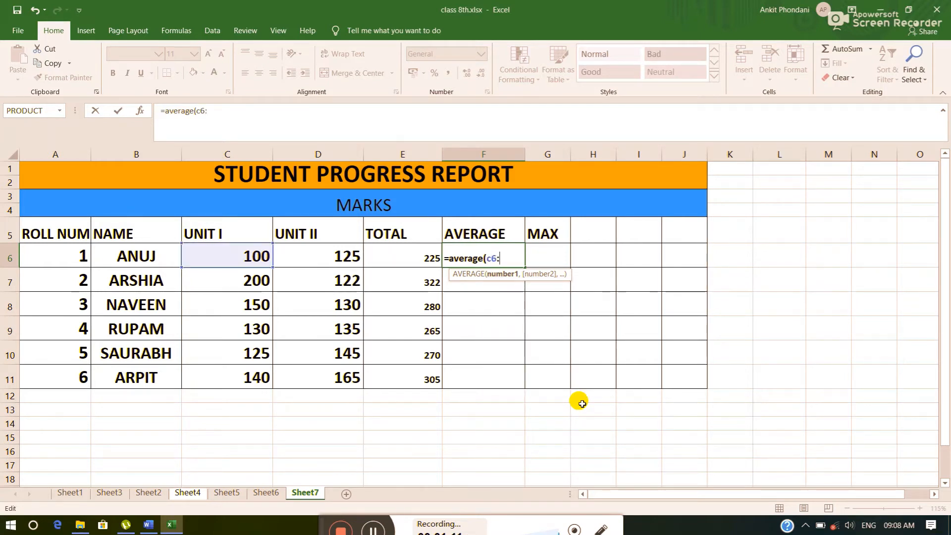
{"action": "type", "text": ":d6"}
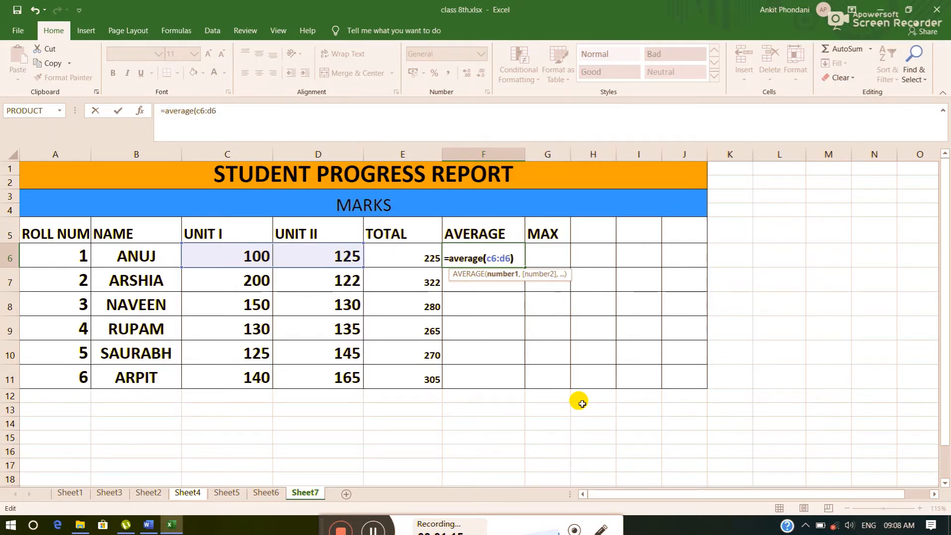
{"action": "key", "text": "Return"}
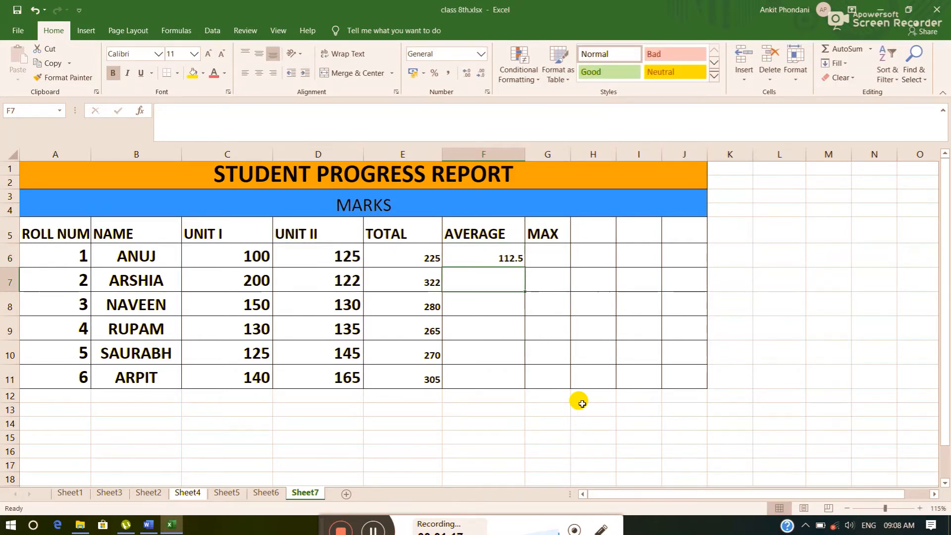
{"action": "left_click", "coordinate": [479, 250]}
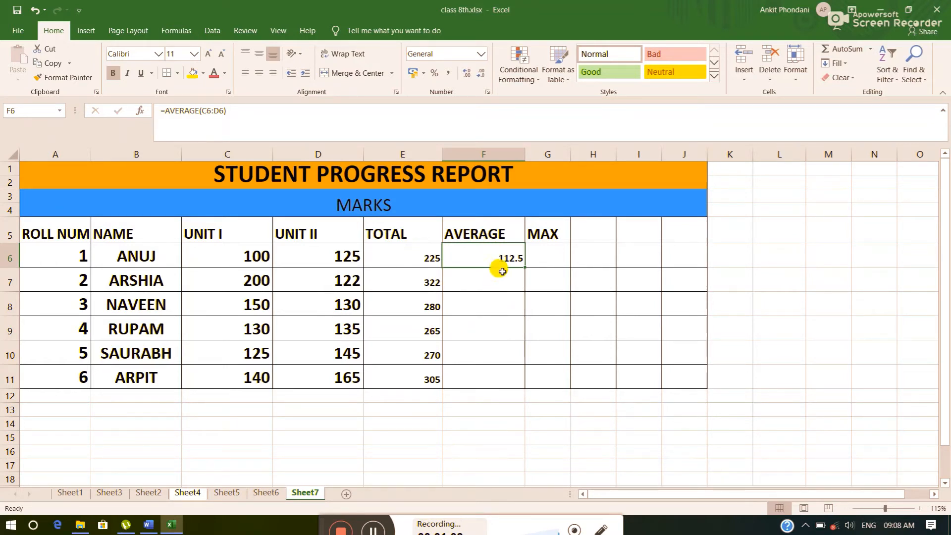
{"action": "left_click_drag", "start_coordinate": [524, 267], "coordinate": [533, 381]}
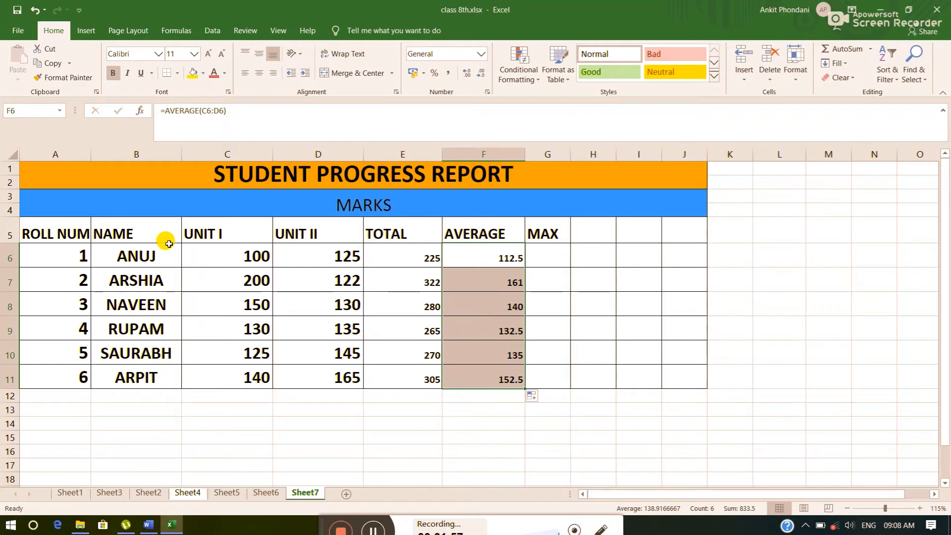
{"action": "left_click", "coordinate": [345, 529]}
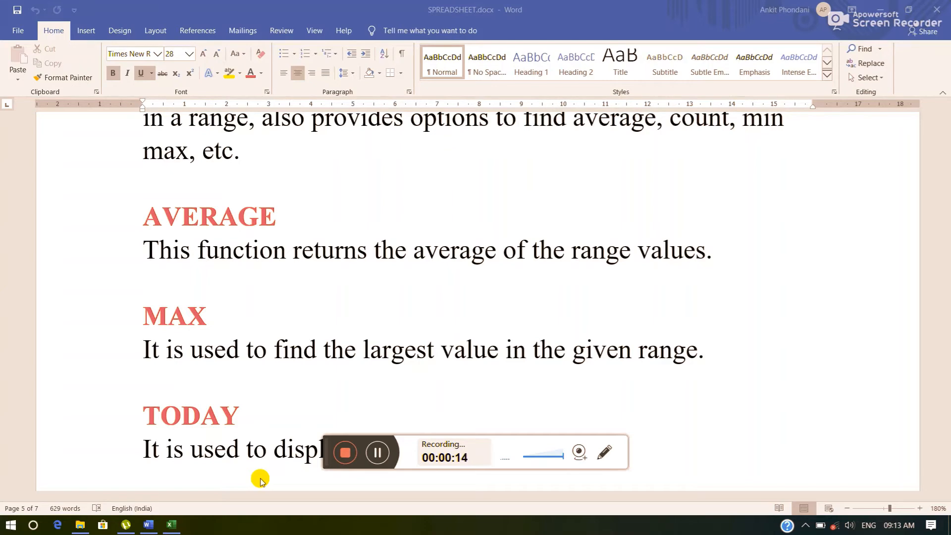
- Switch to the Excel workbook, insert the Max function over C6:F6 in cell G6 and fill it down through G11
{"action": "key", "text": "alt+Tab"}
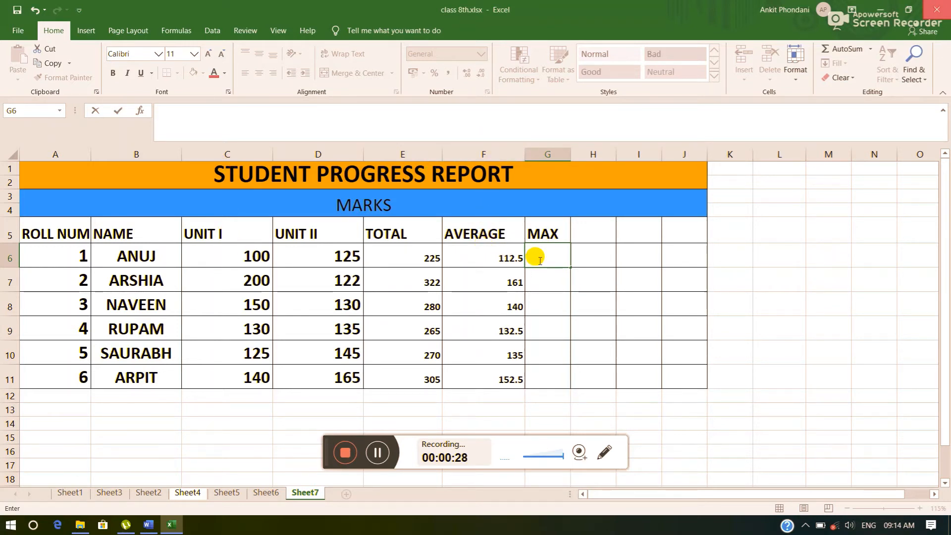
{"action": "left_click_drag", "start_coordinate": [323, 435], "coordinate": [323, 531]}
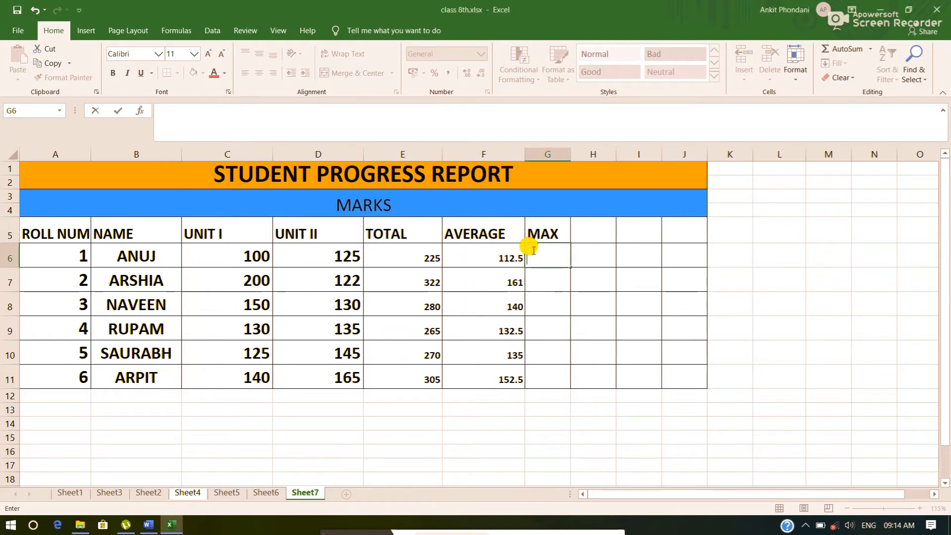
{"action": "left_click", "coordinate": [546, 274]}
{"action": "left_click", "coordinate": [542, 257]}
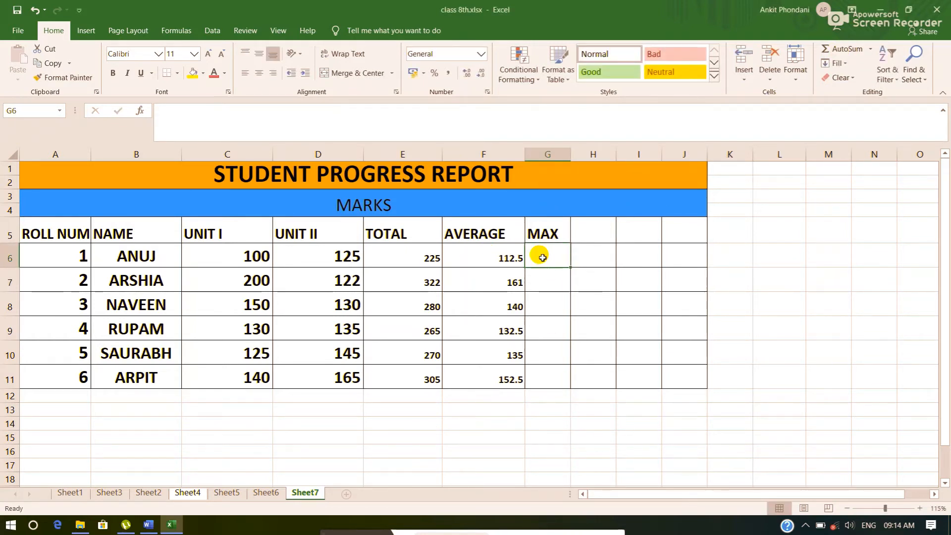
{"action": "left_click", "coordinate": [871, 49]}
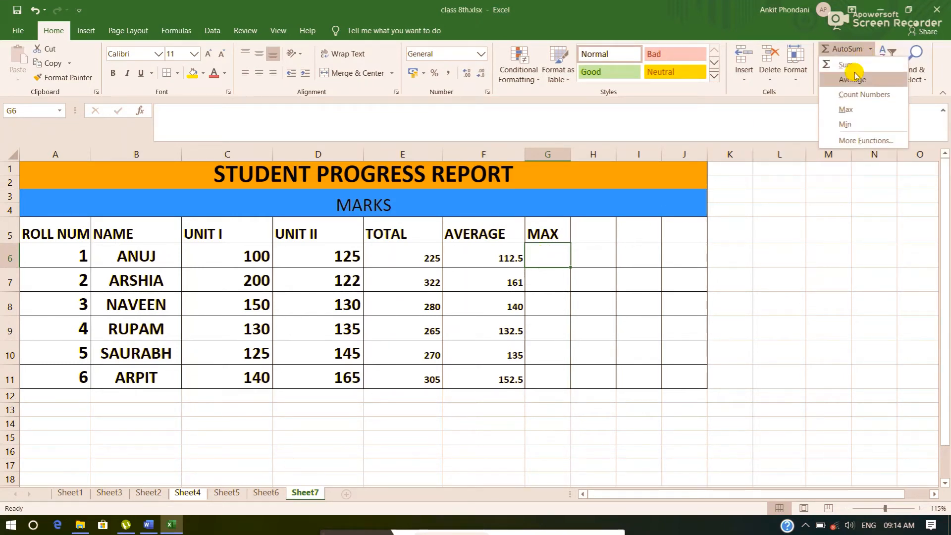
{"action": "left_click", "coordinate": [843, 110]}
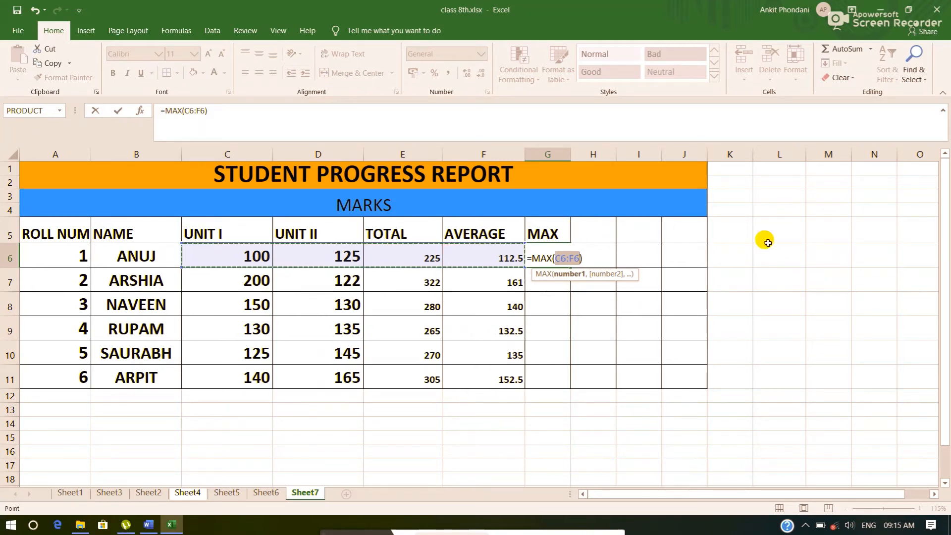
{"action": "key", "text": "Return"}
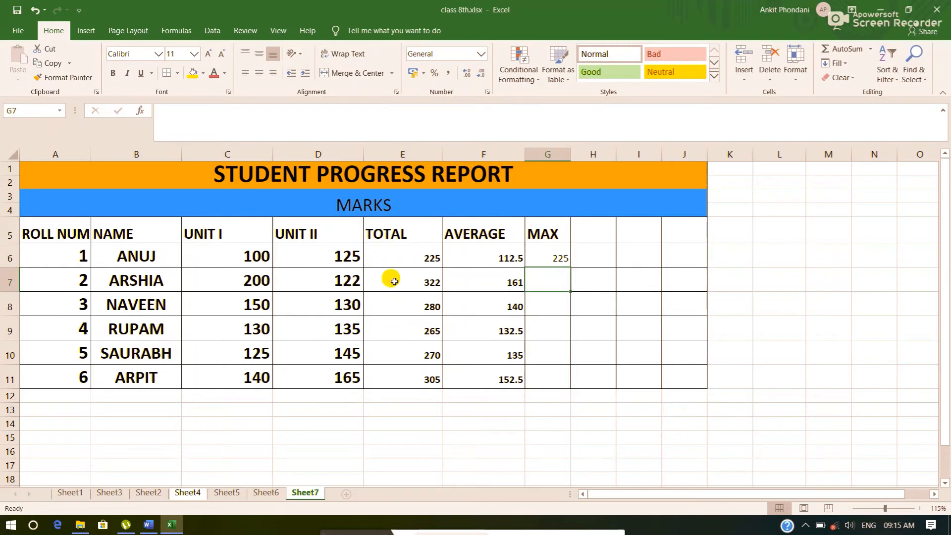
{"action": "left_click", "coordinate": [542, 254]}
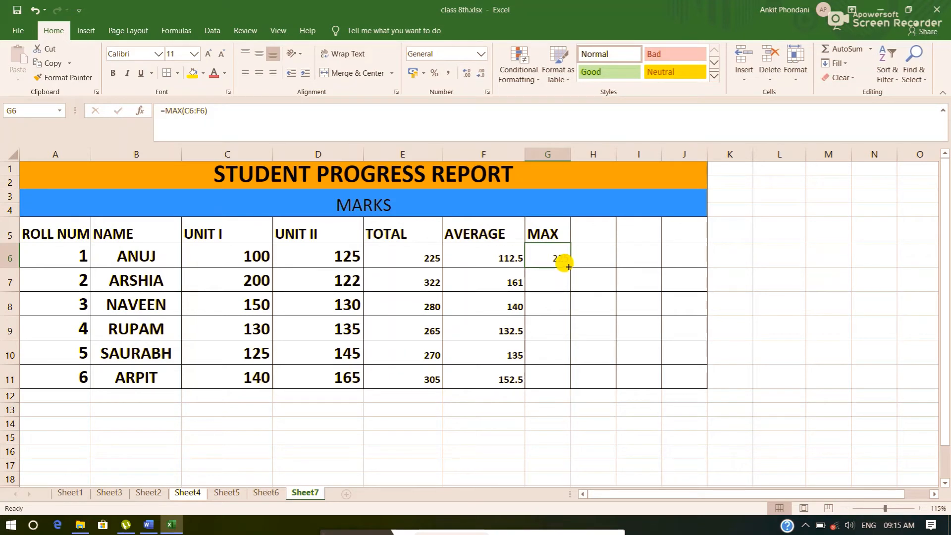
{"action": "left_click_drag", "start_coordinate": [568, 267], "coordinate": [595, 374]}
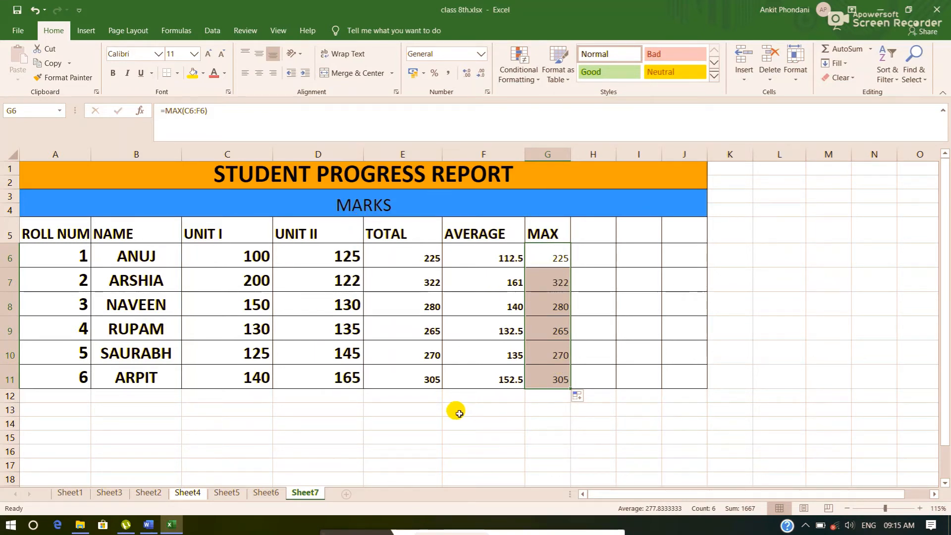
{"action": "left_click_drag", "start_coordinate": [324, 533], "coordinate": [327, 519]}
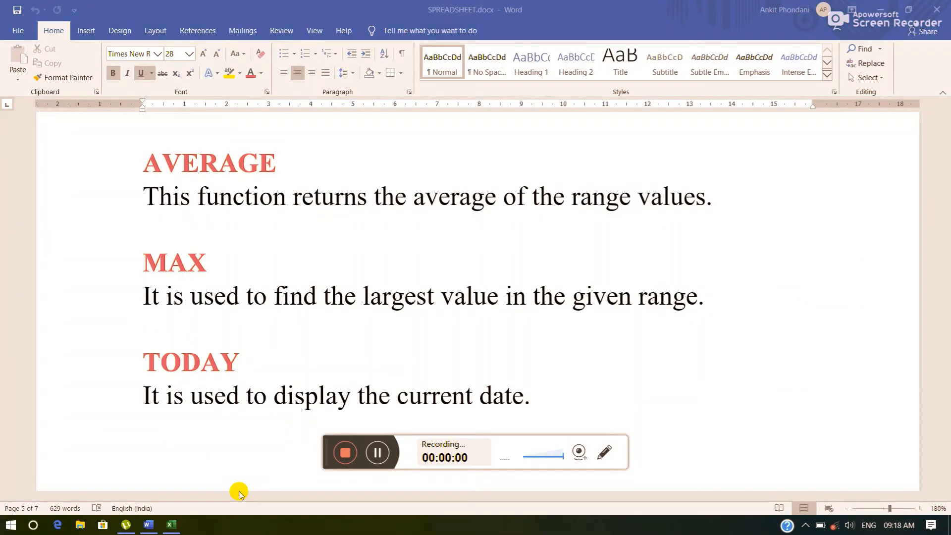
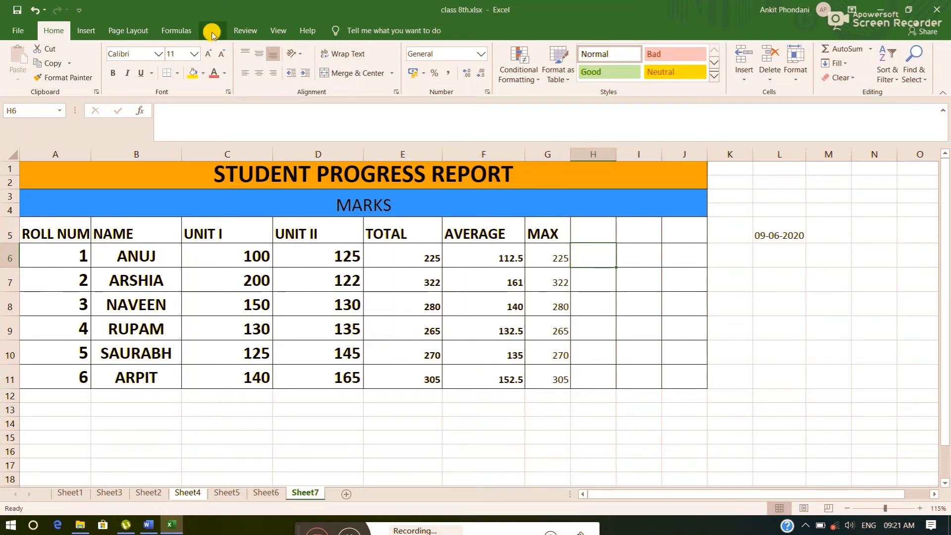
- Open the Insert Function dialog for cell H6 and browse the functions in the All category
{"action": "left_click", "coordinate": [168, 31]}
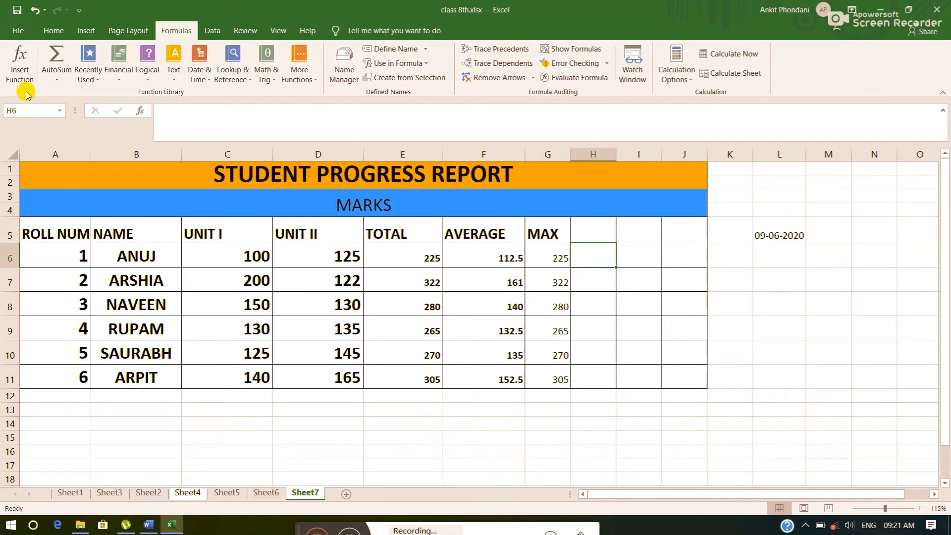
{"action": "left_click", "coordinate": [18, 64]}
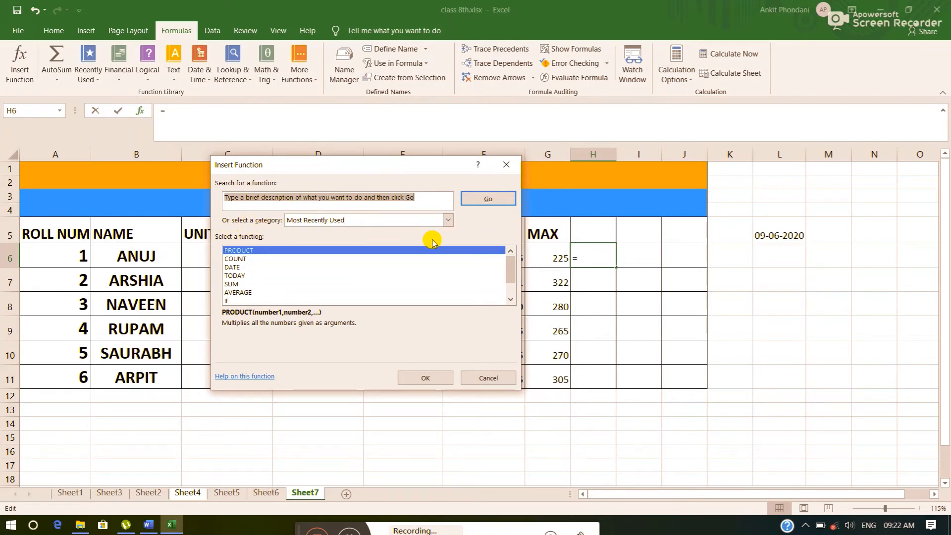
{"action": "left_click", "coordinate": [448, 220]}
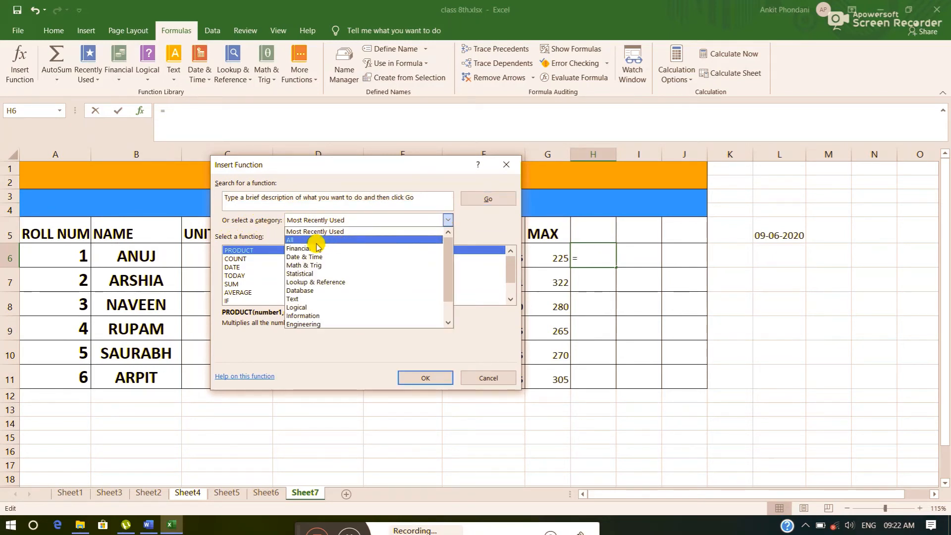
{"action": "left_click", "coordinate": [293, 241]}
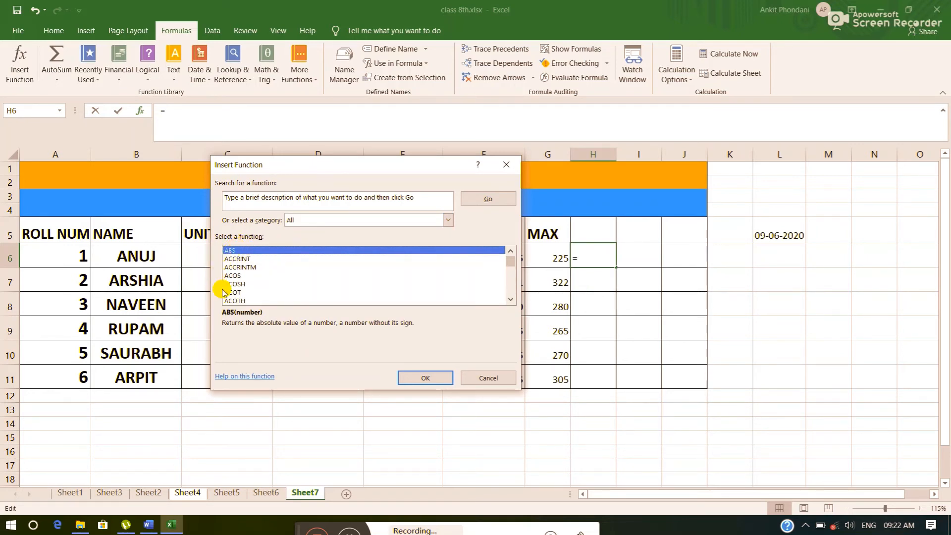
{"action": "scroll", "coordinate": [245, 286], "scroll_direction": "down", "scroll_amount": 4}
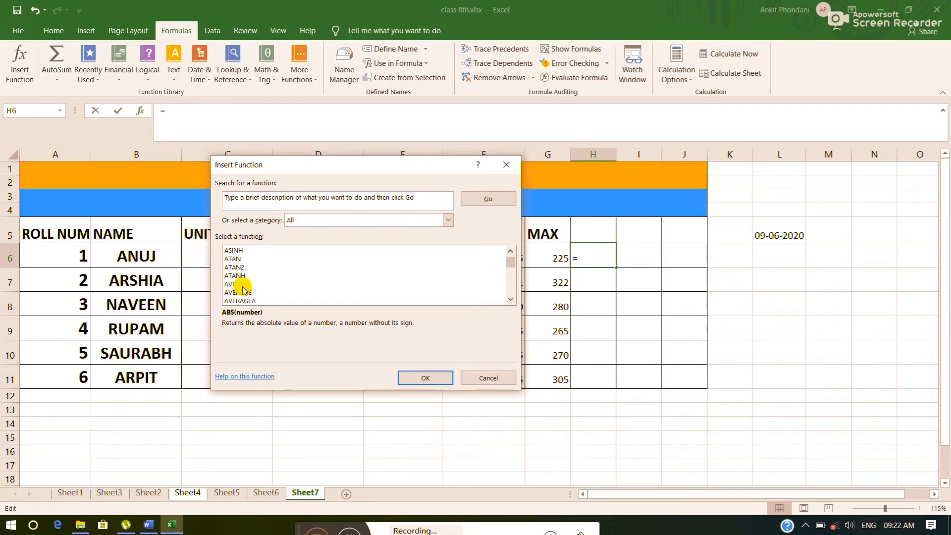
{"action": "scroll", "coordinate": [243, 287], "scroll_direction": "up", "scroll_amount": 2}
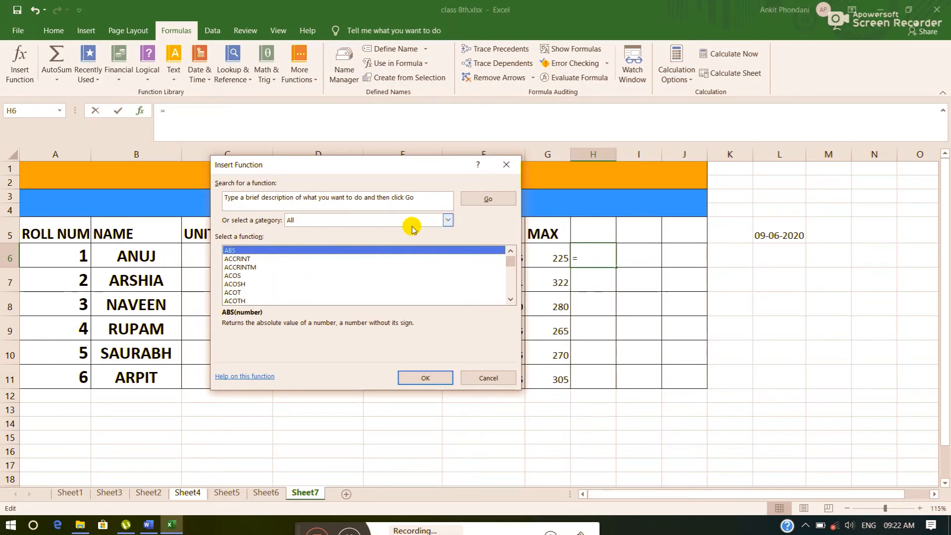
- Insert the PRODUCT function from the Most Recently Used category over F6:G6 in cell H6 and review its formula
{"action": "left_click", "coordinate": [445, 222]}
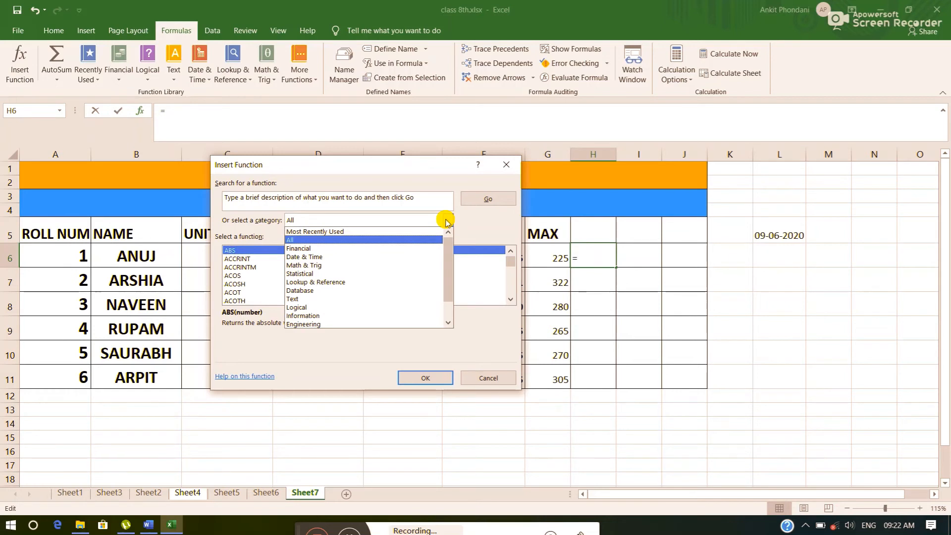
{"action": "left_click", "coordinate": [337, 232]}
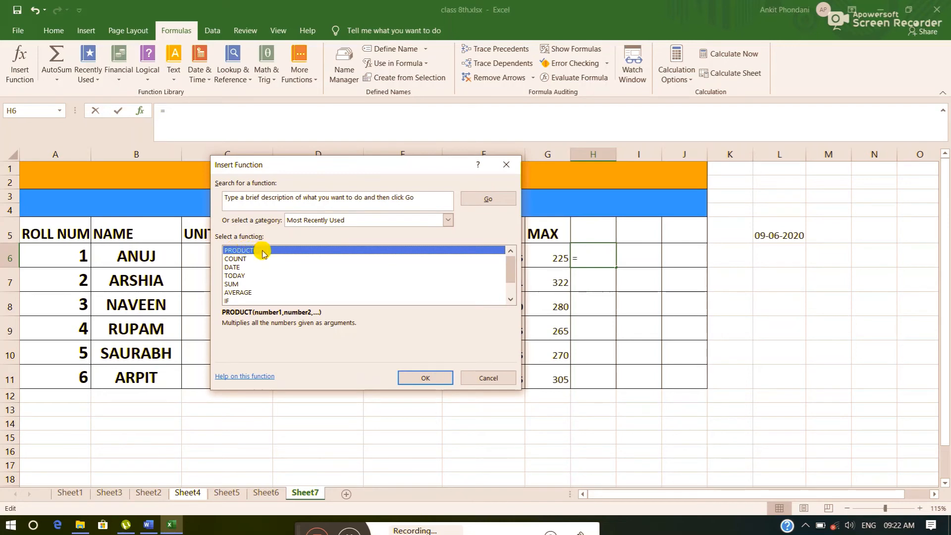
{"action": "left_click", "coordinate": [414, 376]}
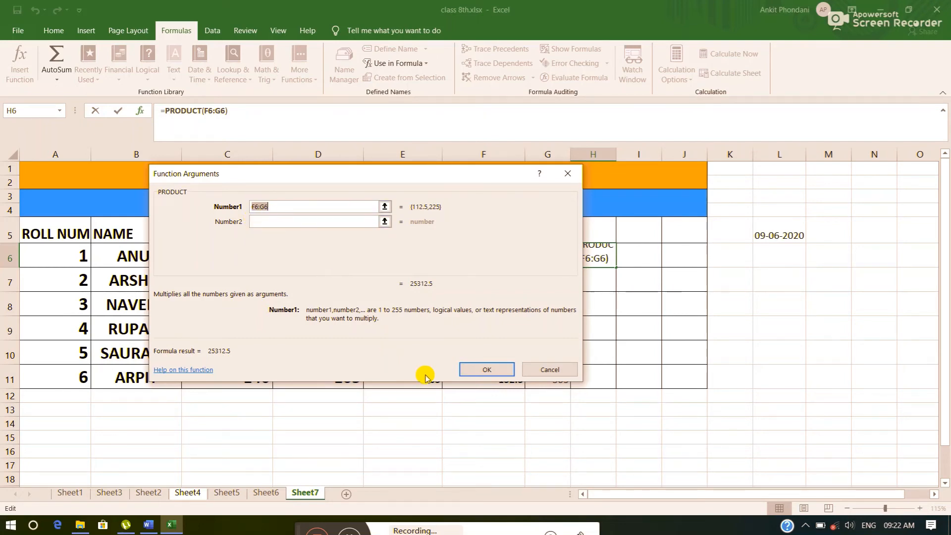
{"action": "left_click", "coordinate": [479, 375]}
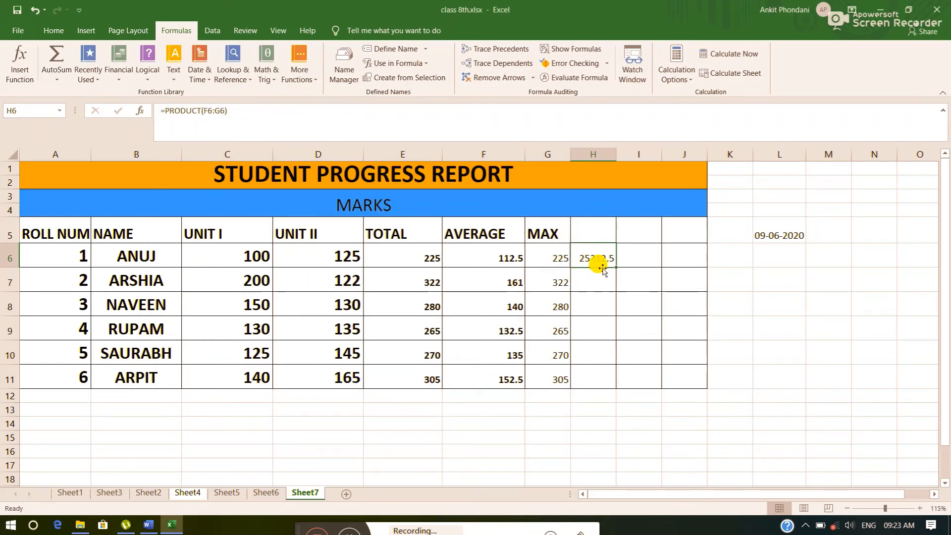
{"action": "left_click_drag", "start_coordinate": [245, 108], "coordinate": [155, 114]}
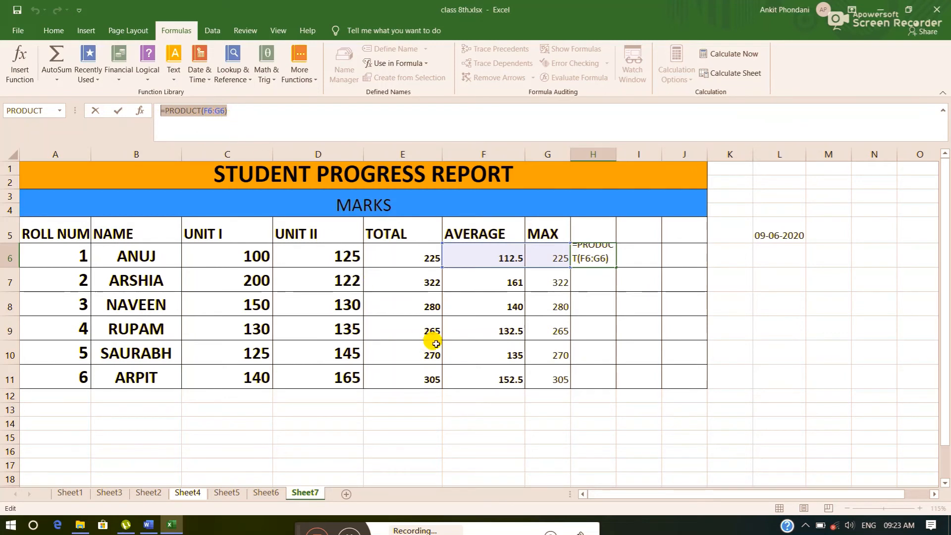
{"action": "key", "text": "Return"}
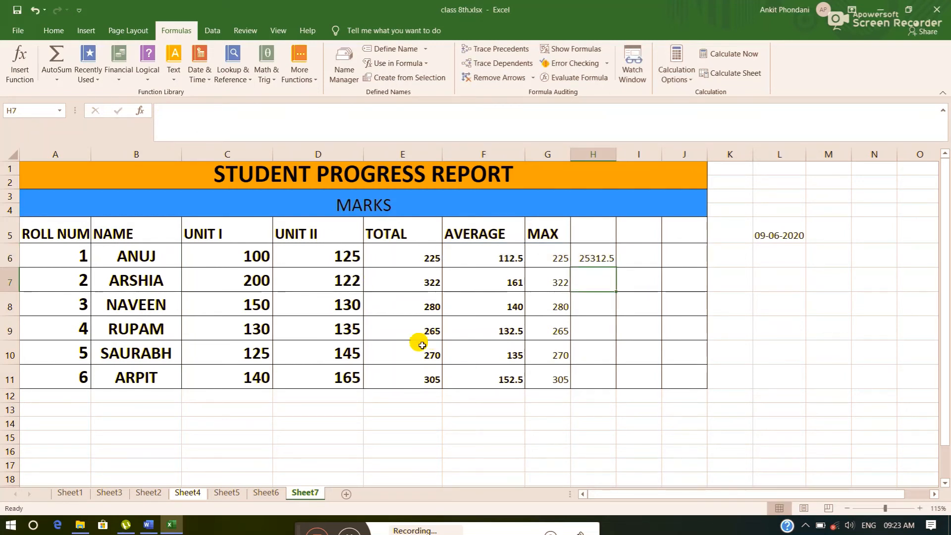
{"action": "left_click", "coordinate": [600, 248]}
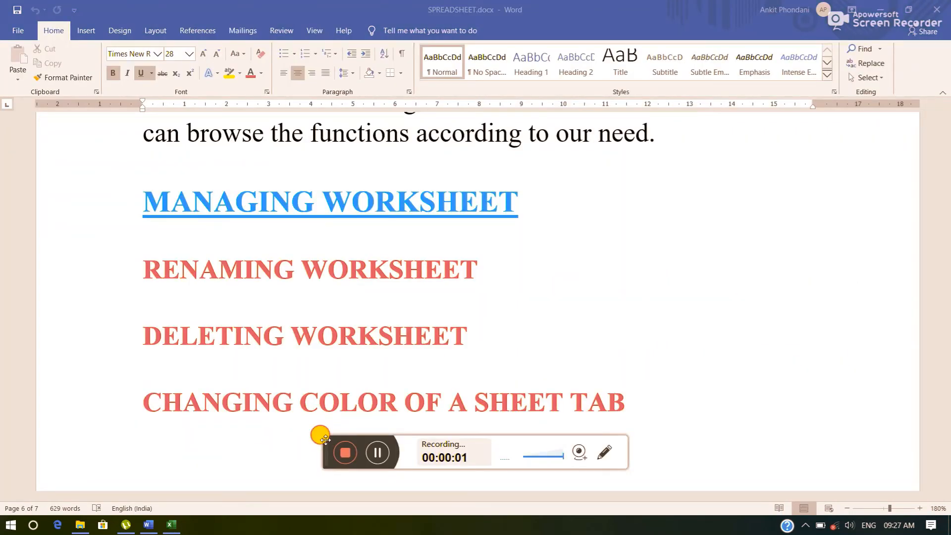
- Switch to the Excel workbook and rename Sheet1 as salary
{"action": "left_click_drag", "start_coordinate": [325, 440], "coordinate": [319, 516]}
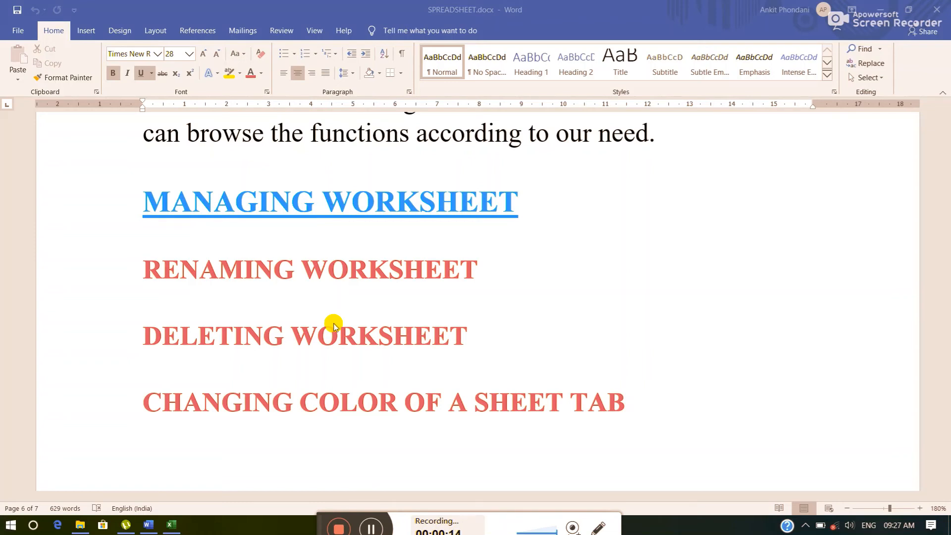
{"action": "left_click", "coordinate": [181, 521]}
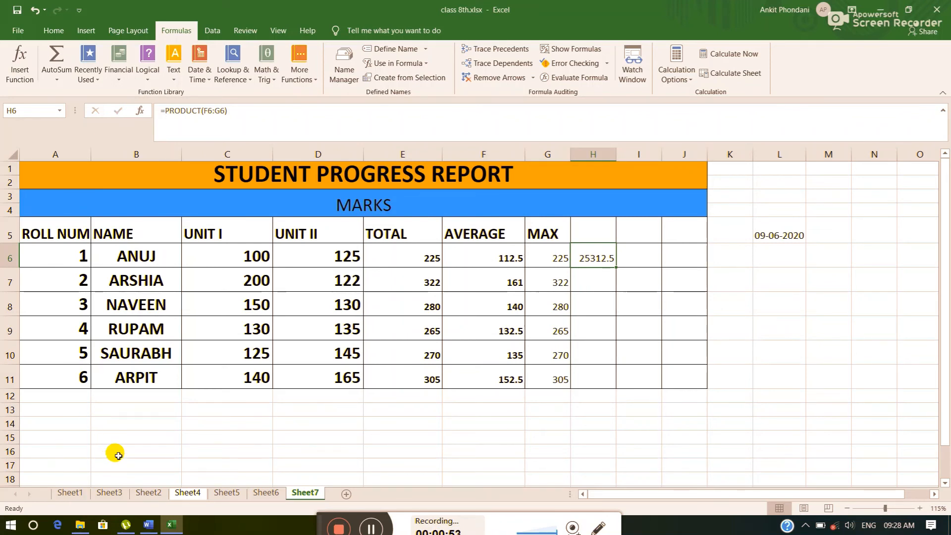
{"action": "right_click", "coordinate": [70, 494]}
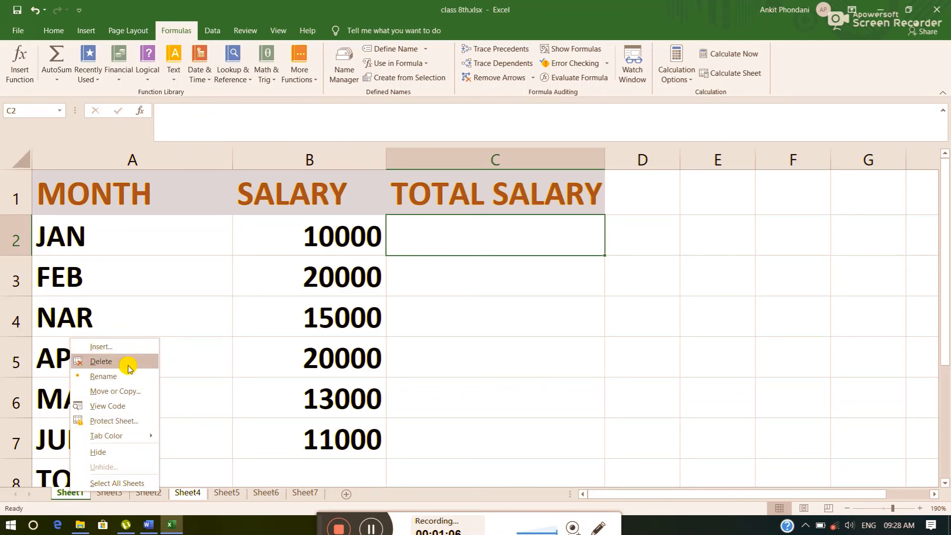
{"action": "left_click", "coordinate": [100, 378]}
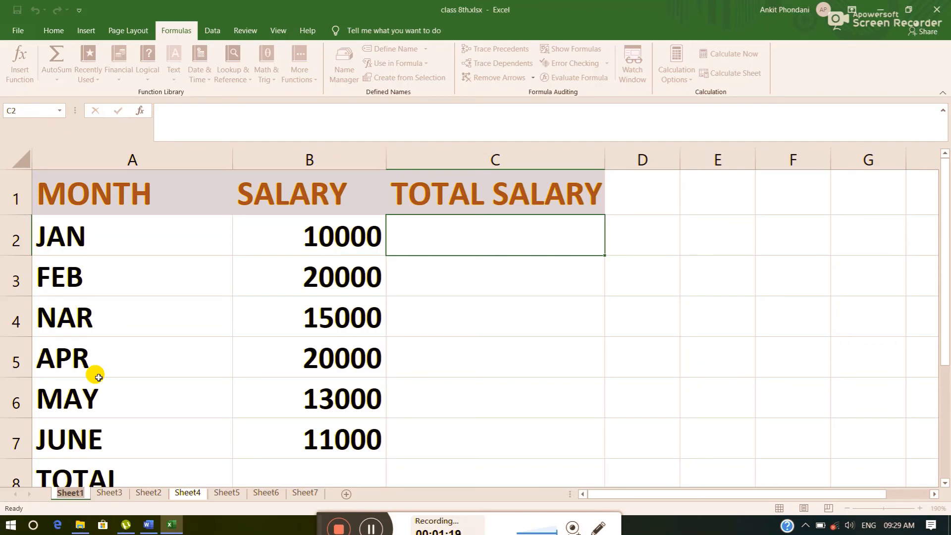
{"action": "type", "text": "salary"}
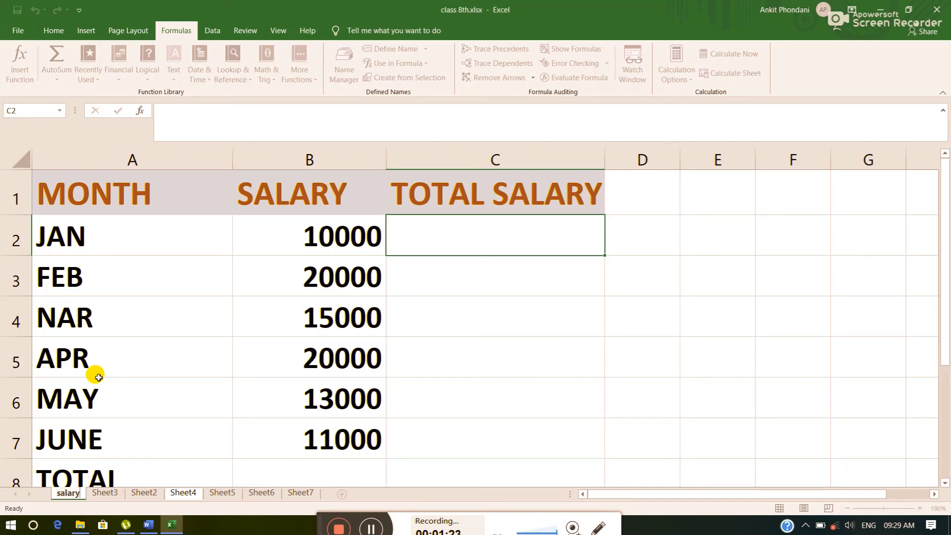
{"action": "key", "text": "Return"}
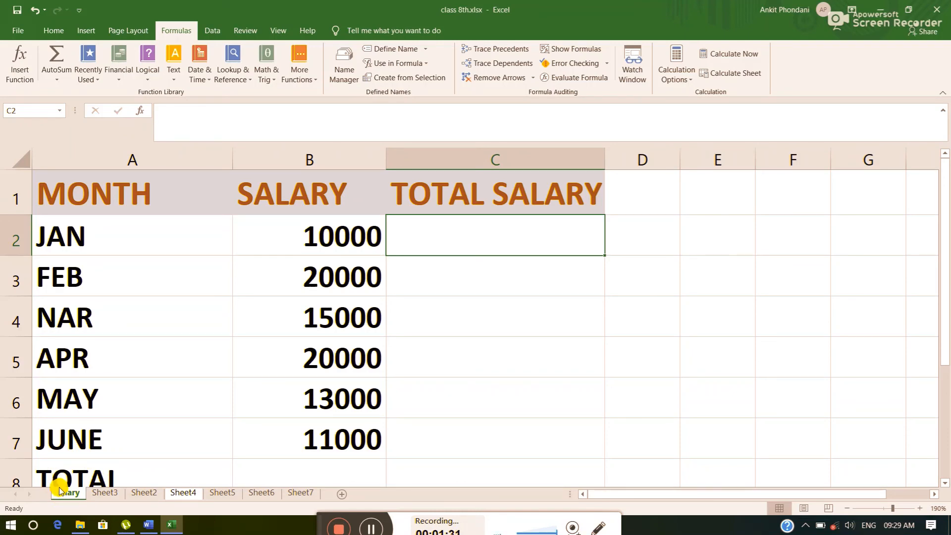
- Add a new worksheet after the salary sheet and delete it
{"action": "left_click", "coordinate": [341, 494]}
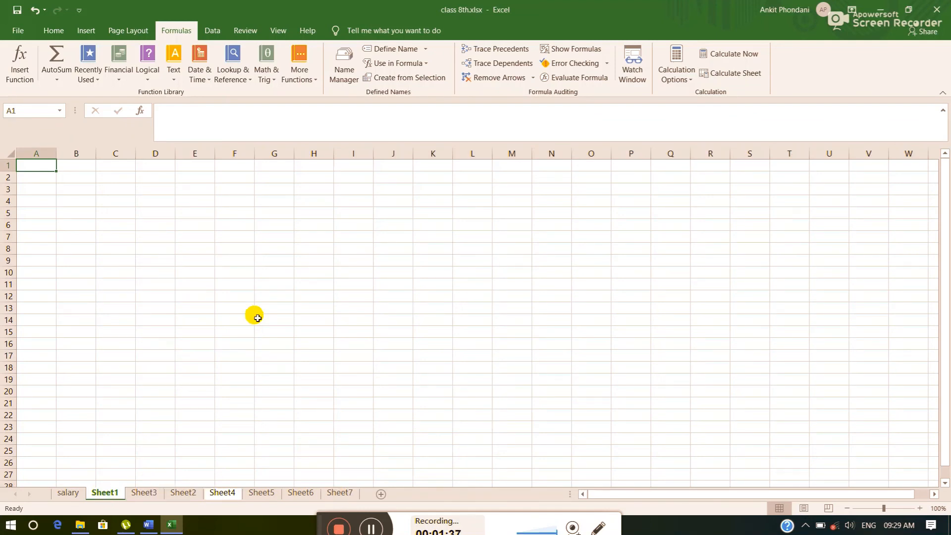
{"action": "right_click", "coordinate": [104, 496]}
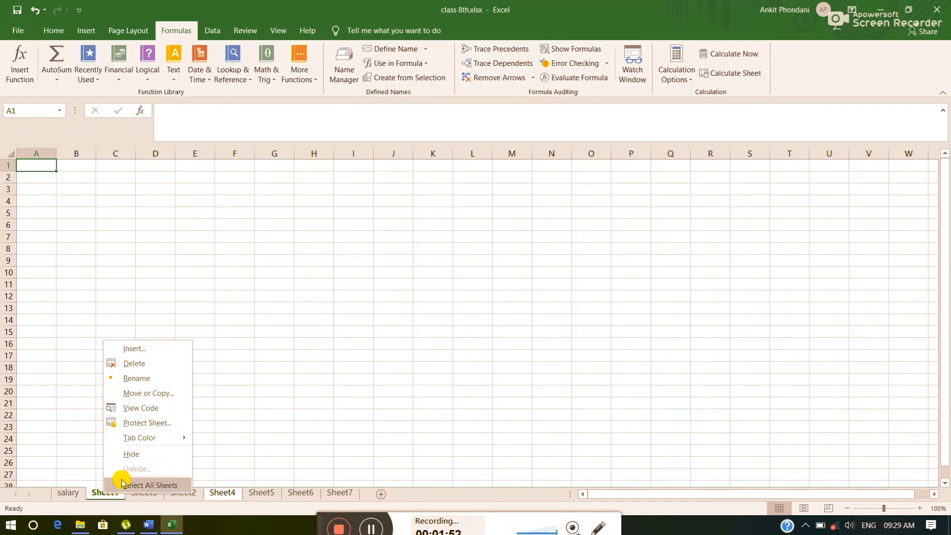
{"action": "left_click", "coordinate": [123, 365]}
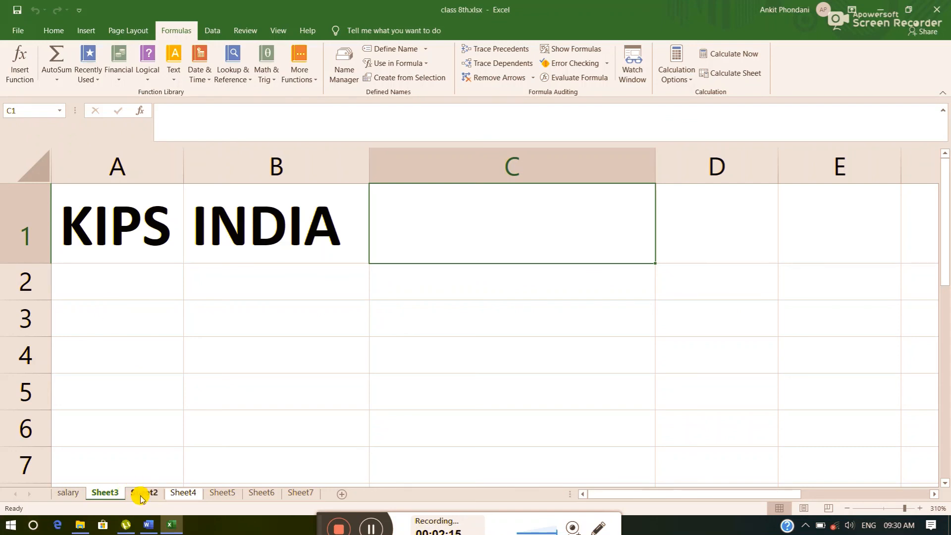
- Set the tab color of Sheet2 to standard red and display Sheet4 to check the colored tab
{"action": "right_click", "coordinate": [141, 494]}
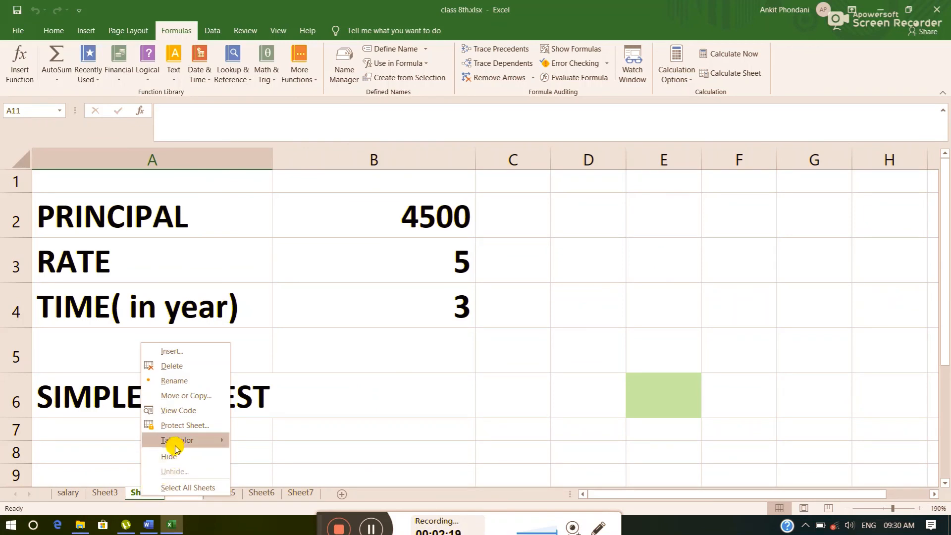
{"action": "mouse_move", "coordinate": [169, 445]}
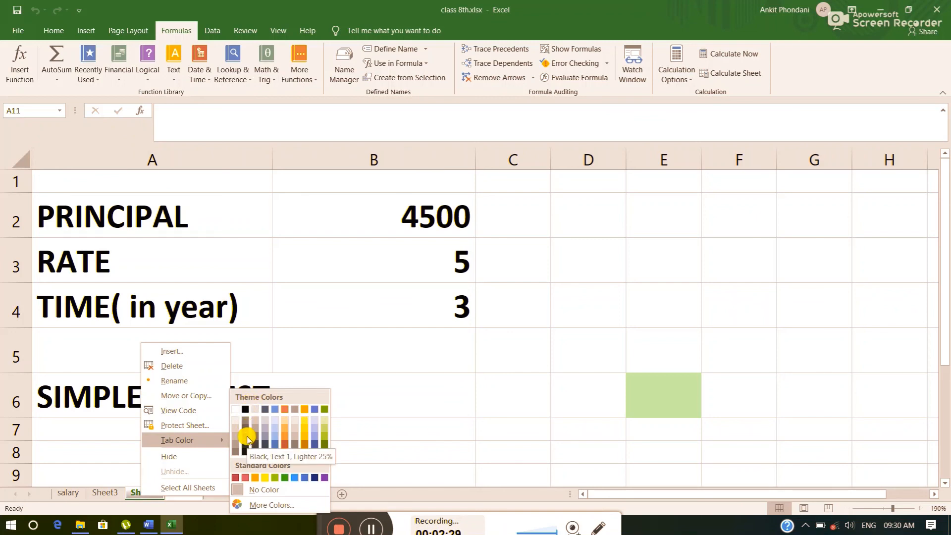
{"action": "left_click", "coordinate": [243, 478]}
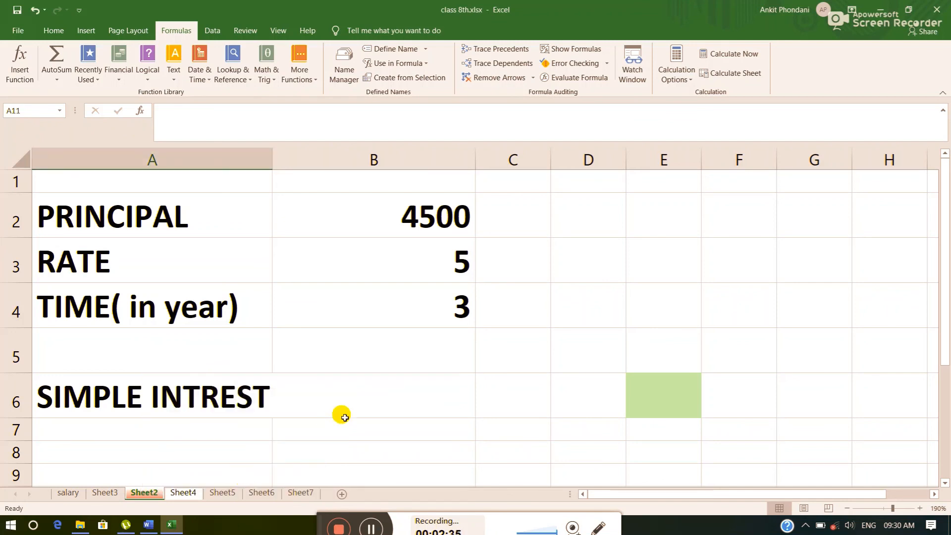
{"action": "left_click", "coordinate": [357, 394]}
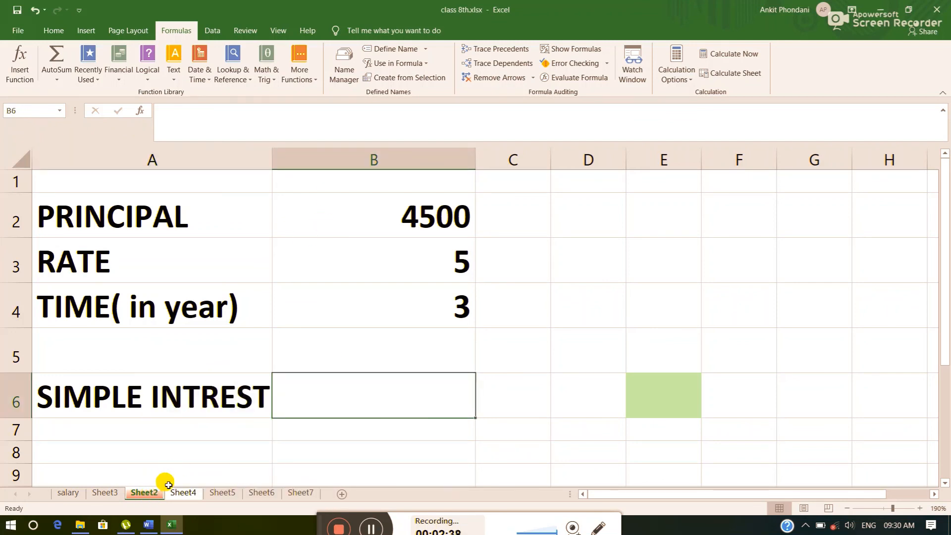
{"action": "left_click", "coordinate": [182, 493]}
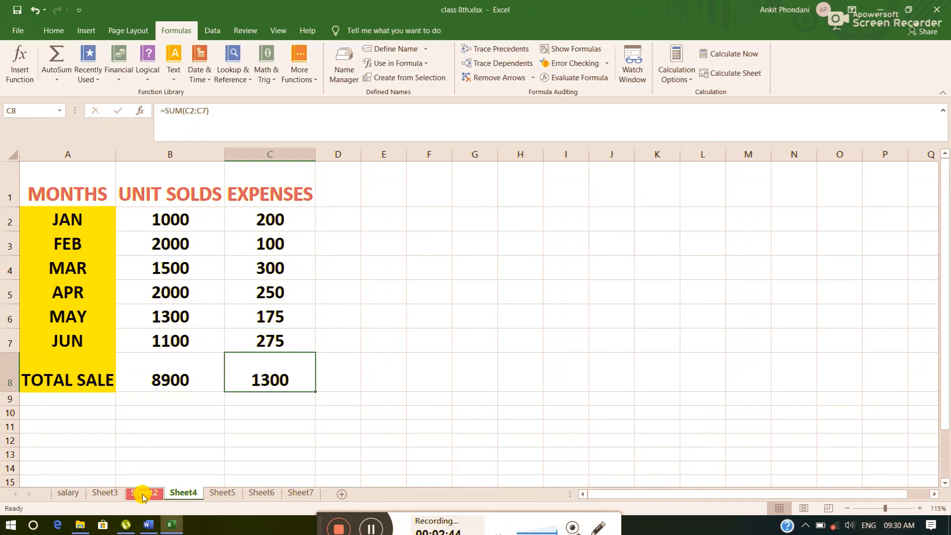
- Set the tab color of Sheet5 to standard light blue and display Sheet7 to check the colored tab
{"action": "left_click", "coordinate": [219, 493]}
{"action": "right_click", "coordinate": [219, 493]}
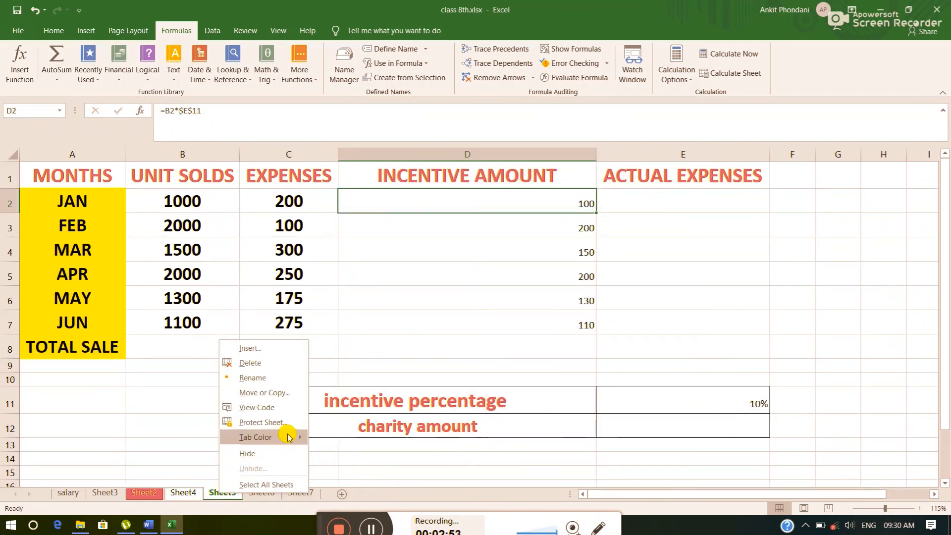
{"action": "mouse_move", "coordinate": [292, 439]}
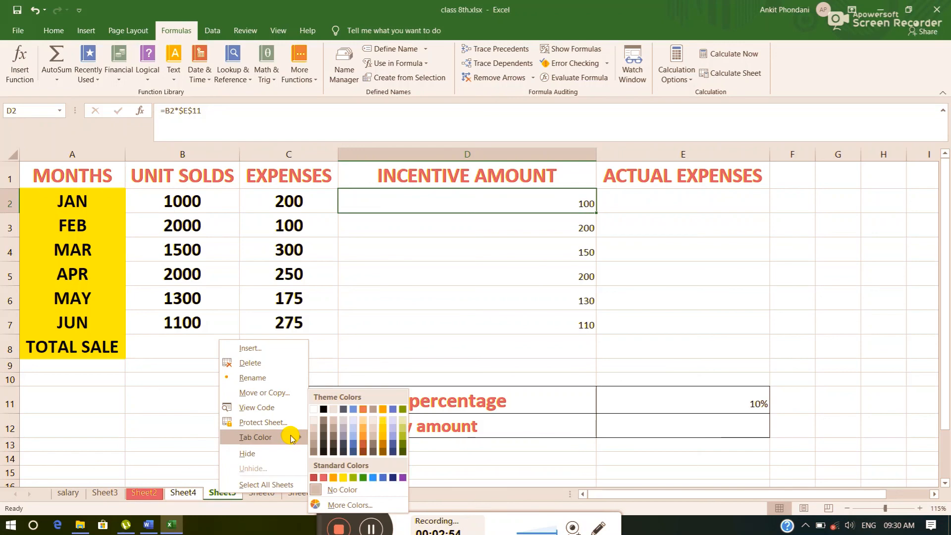
{"action": "left_click", "coordinate": [373, 478]}
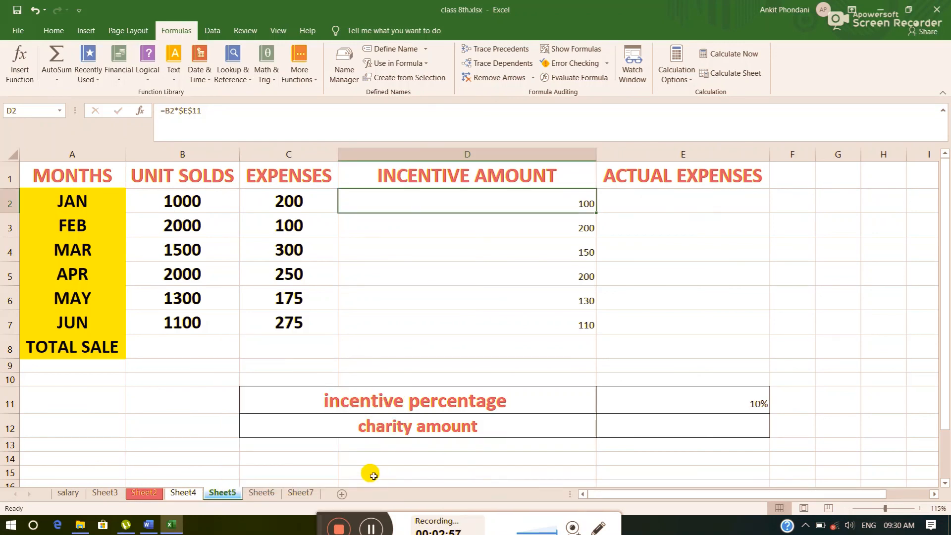
{"action": "left_click", "coordinate": [305, 493]}
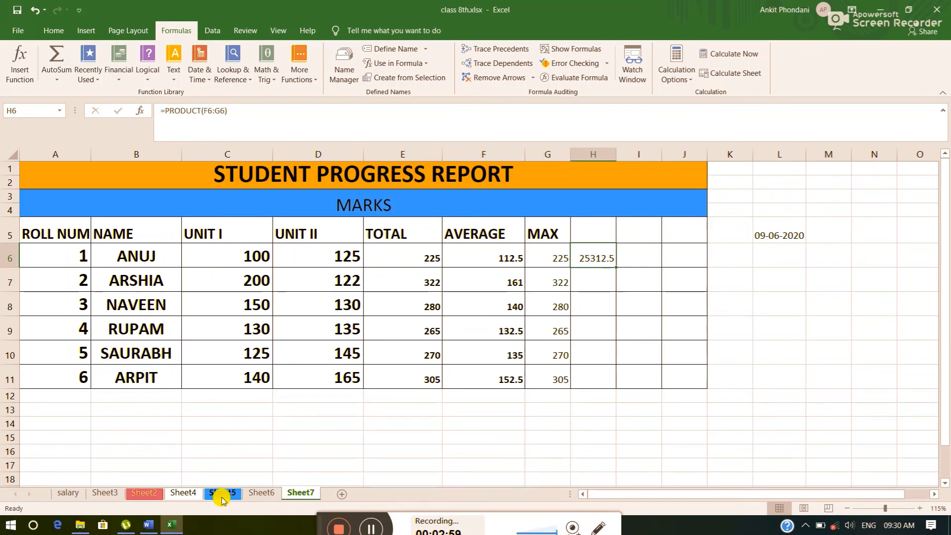